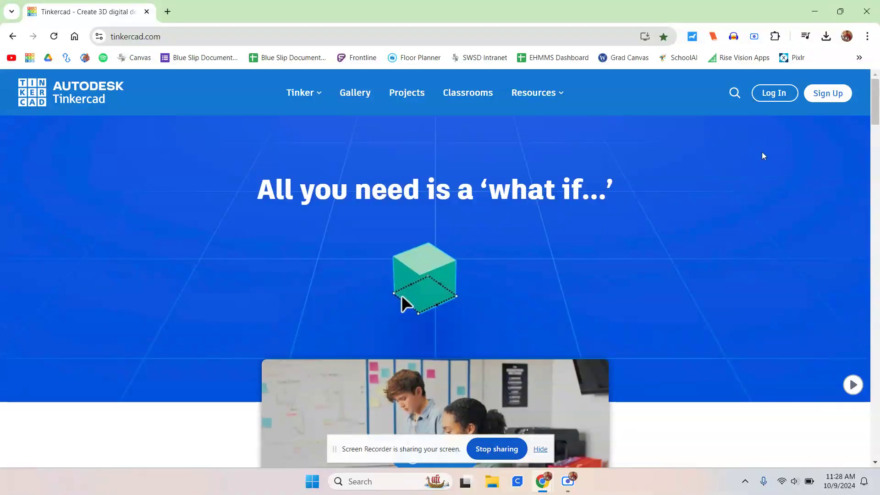
Step: Sign in to Tinkercad with a personal Google account
{"action": "left_click", "coordinate": [785, 97]}
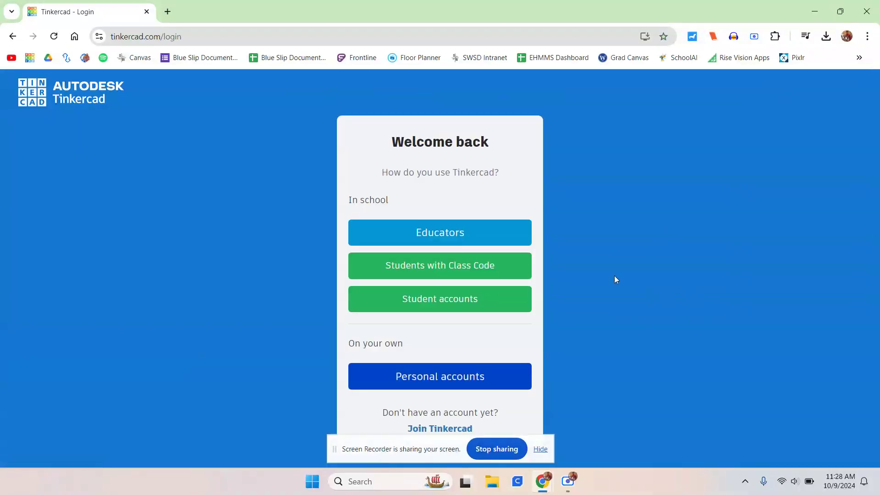
{"action": "left_click", "coordinate": [422, 381]}
{"action": "left_click", "coordinate": [452, 244]}
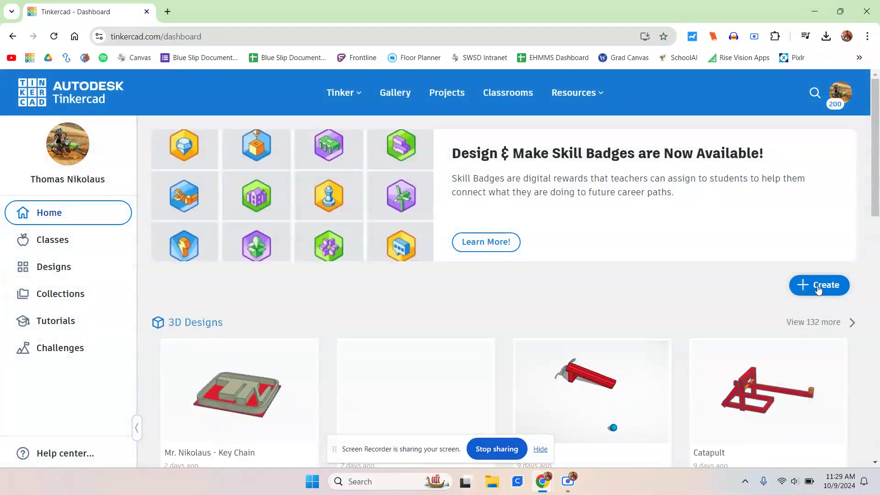
{"action": "left_click", "coordinate": [819, 289]}
Step: Create a new 3D design titled with the owner's name followed by '- Key Chain'
{"action": "left_click", "coordinate": [791, 320]}
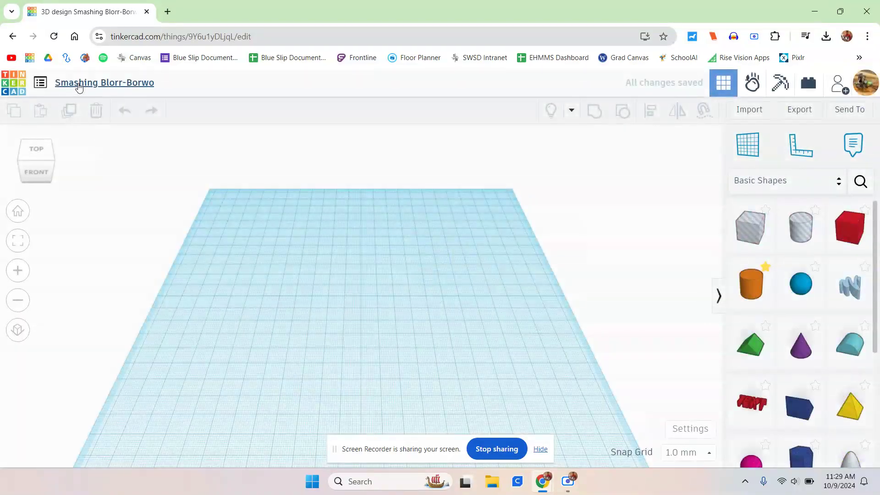
{"action": "scroll", "coordinate": [79, 87], "scroll_direction": "up", "scroll_amount": 5, "text": "ctrl"}
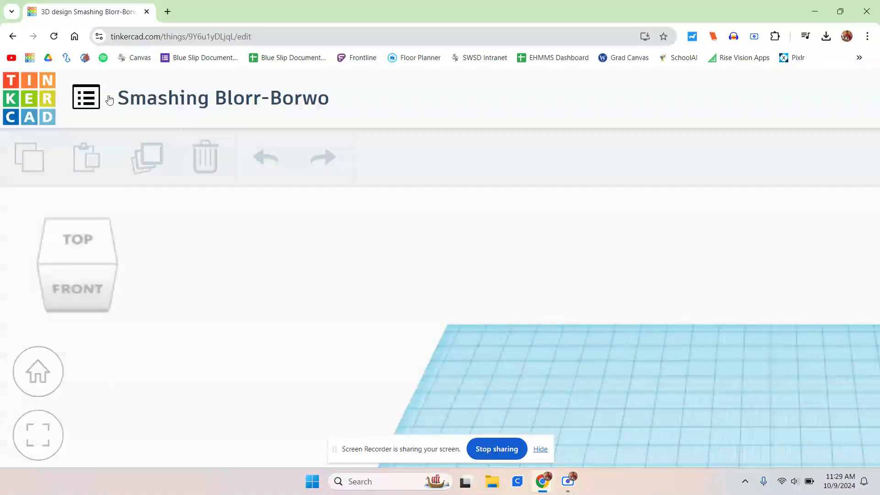
{"action": "left_click", "coordinate": [175, 97]}
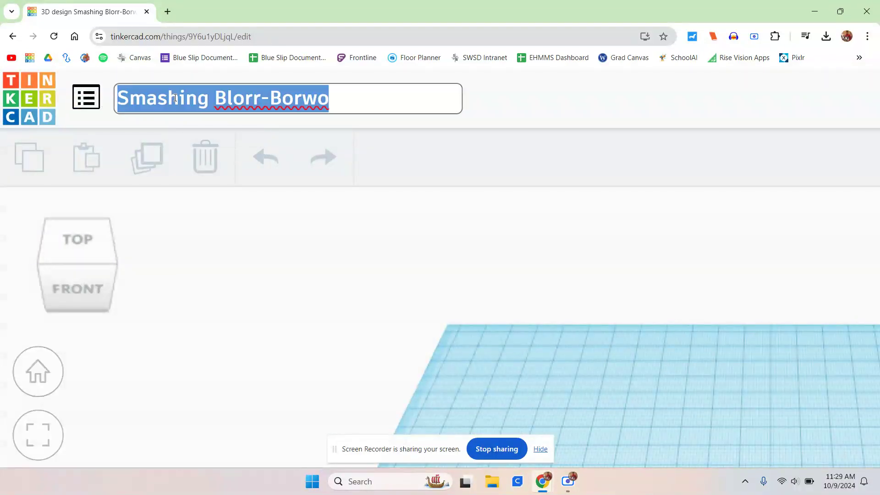
{"action": "type", "text": "Mr. Nikolaus - Key Chain"}
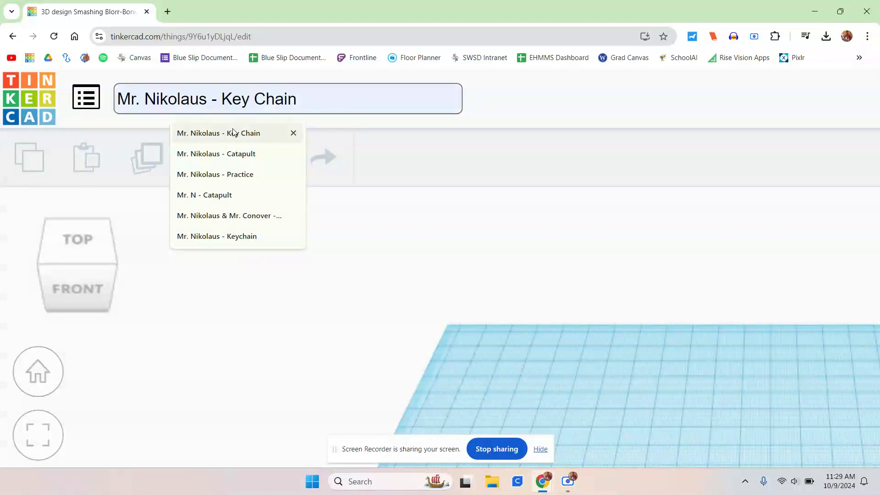
{"action": "left_click", "coordinate": [234, 133]}
{"action": "left_click", "coordinate": [516, 110]}
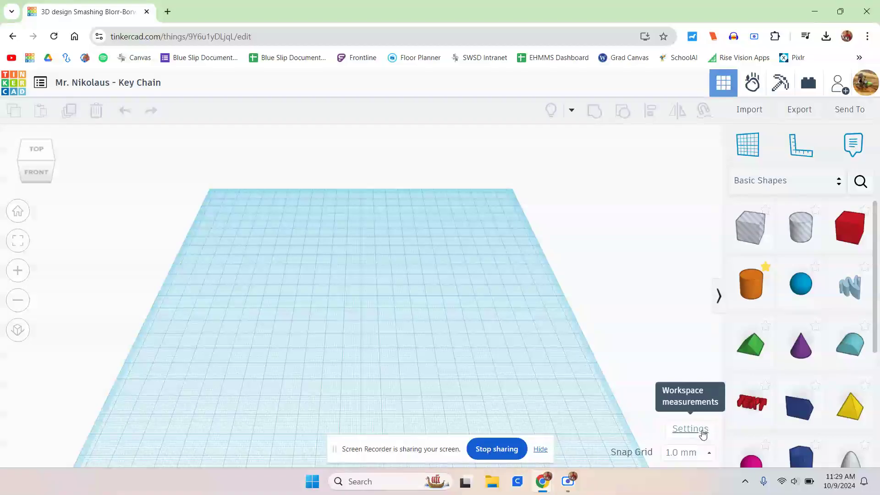
Step: Set the workplane width and length to 100 mm each in Settings
{"action": "left_click", "coordinate": [703, 432]}
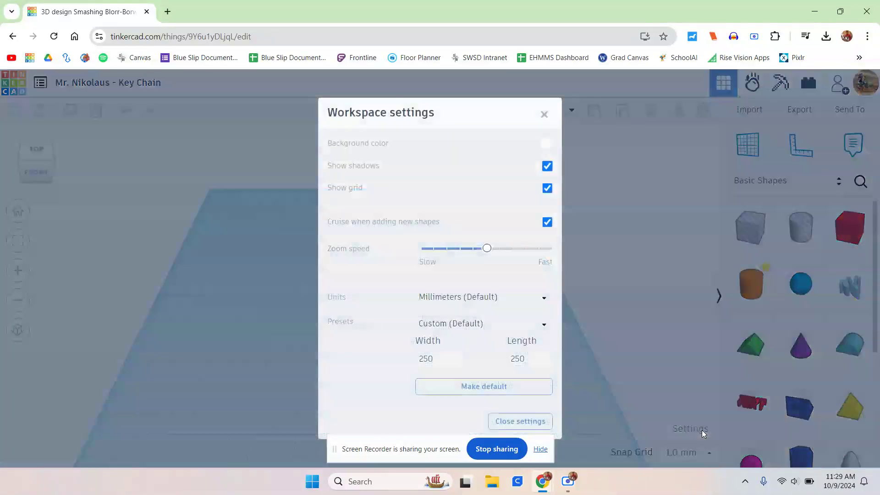
{"action": "left_click", "coordinate": [440, 358]}
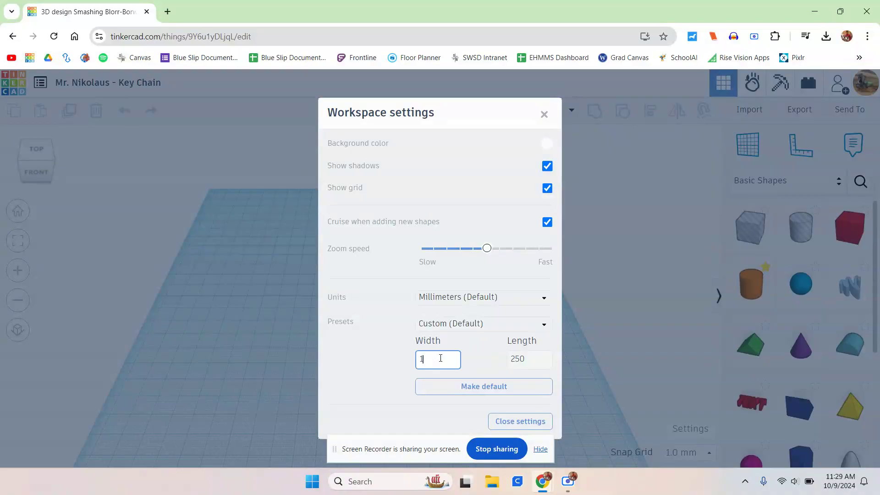
{"action": "left_click", "coordinate": [540, 364]}
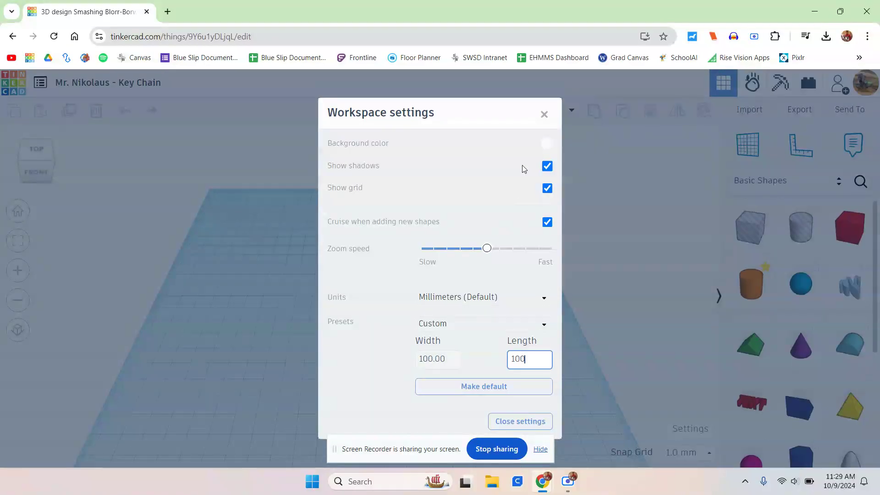
{"action": "left_click", "coordinate": [545, 117]}
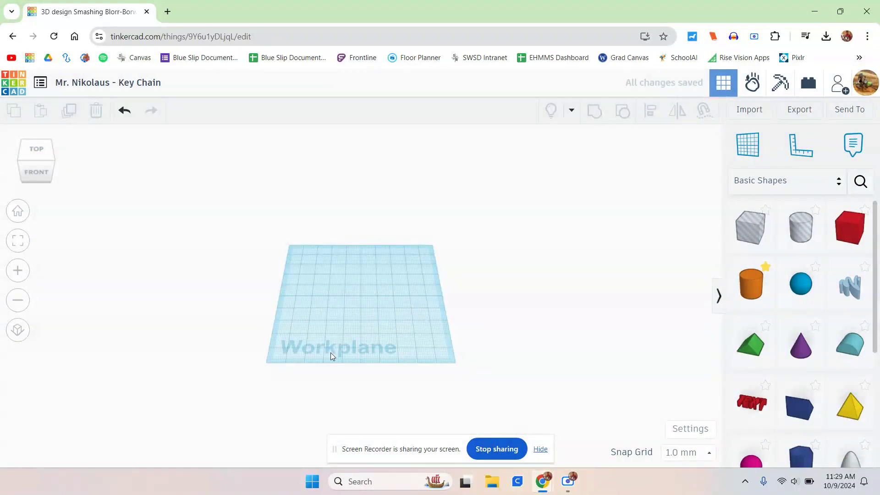
Step: Import HWStUq01.svg from Downloads as a 3D monogram shape
{"action": "left_click", "coordinate": [750, 110]}
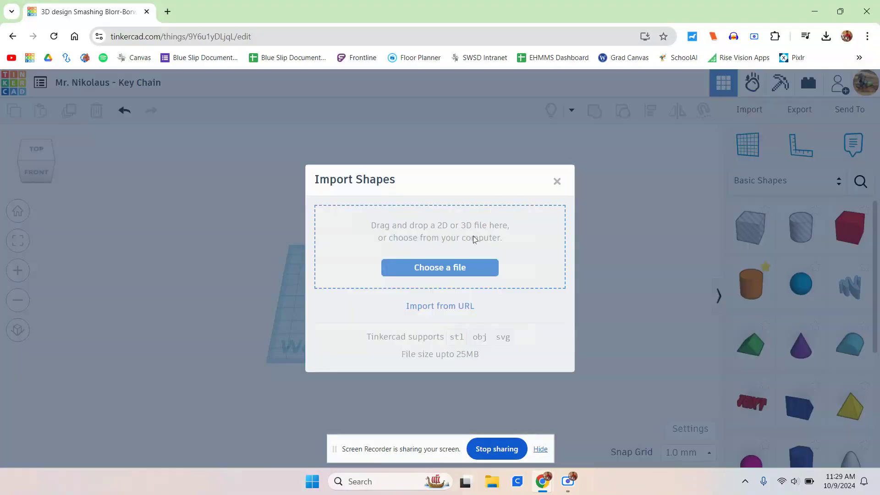
{"action": "left_click", "coordinate": [447, 269]}
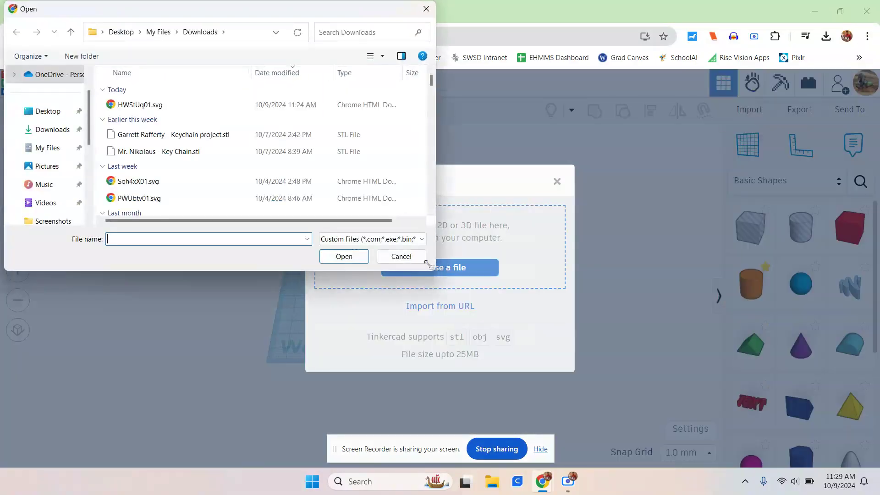
{"action": "scroll", "coordinate": [51, 99], "scroll_direction": "up", "scroll_amount": 2}
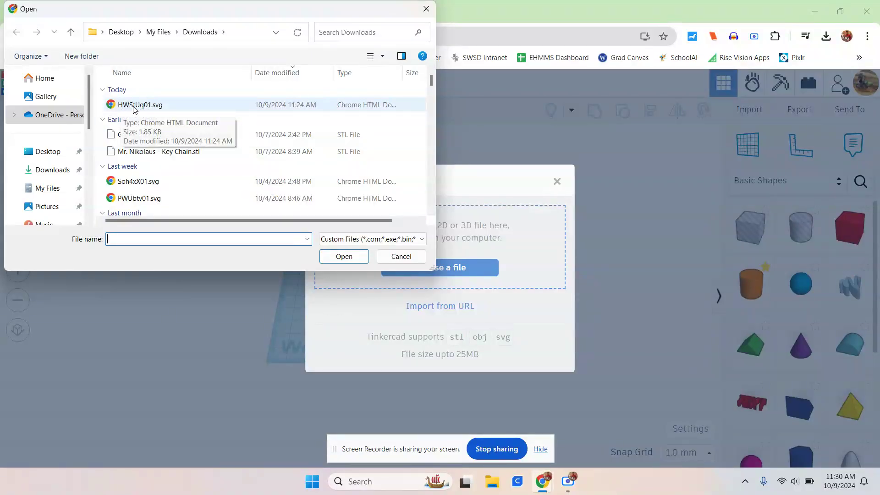
{"action": "left_click", "coordinate": [157, 105]}
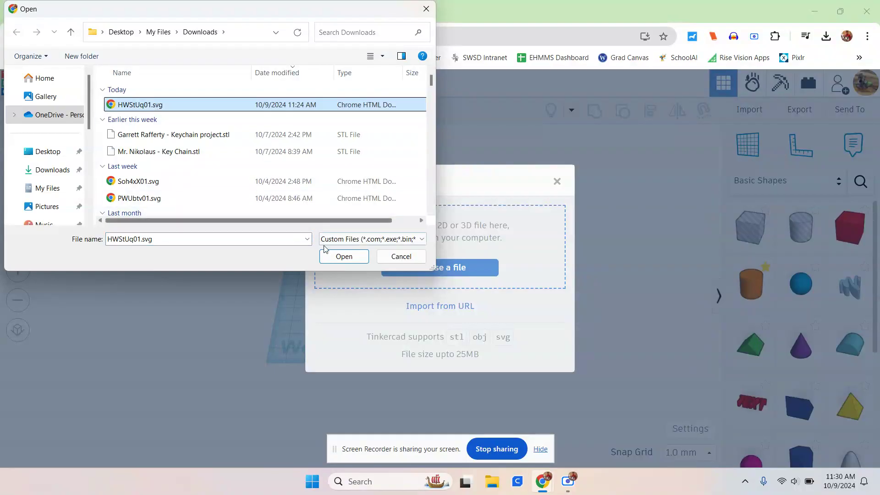
{"action": "left_click", "coordinate": [337, 254]}
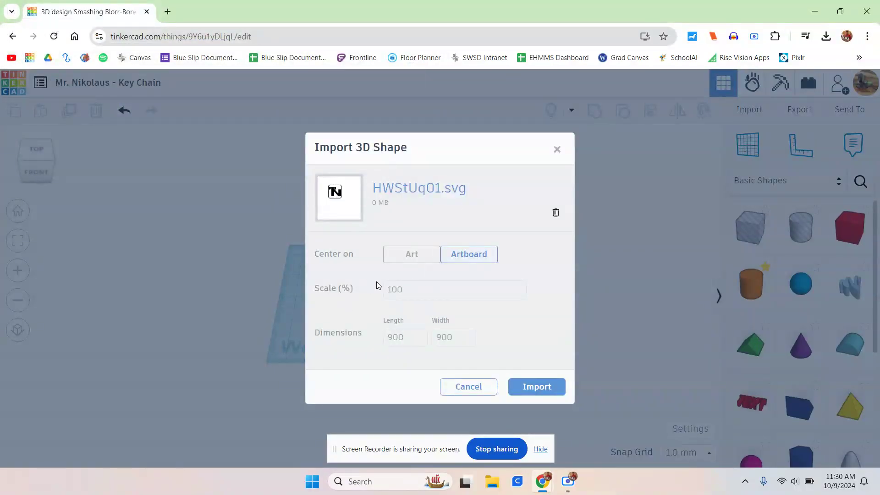
{"action": "left_click", "coordinate": [543, 389]}
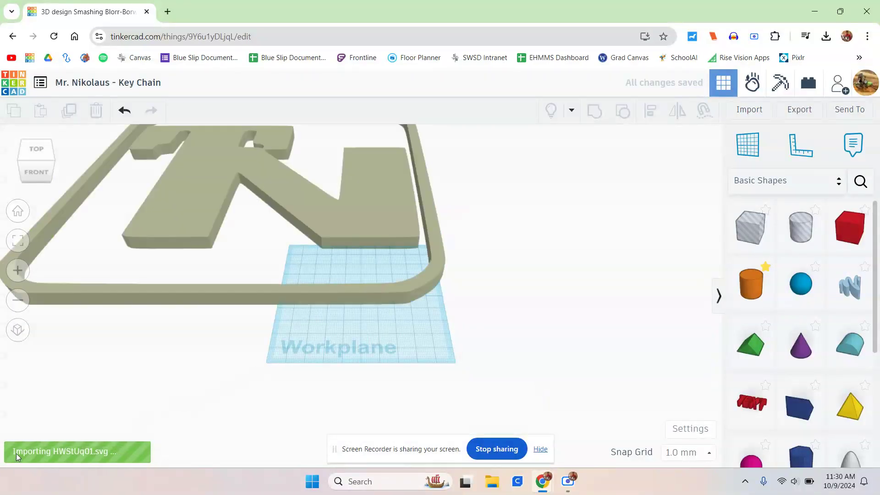
{"action": "scroll", "coordinate": [238, 267], "scroll_direction": "down", "scroll_amount": 1}
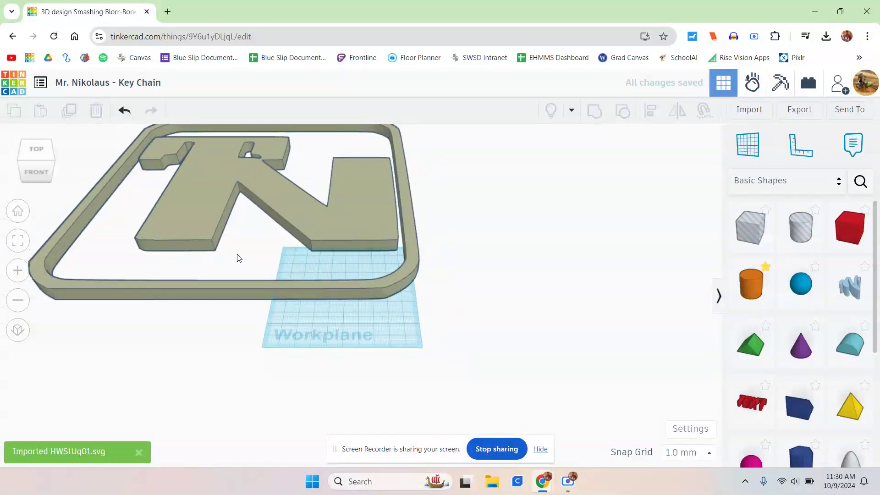
Step: Scale the imported TN monogram down to a small size
{"action": "left_click", "coordinate": [208, 222]}
{"action": "scroll", "coordinate": [249, 261], "scroll_direction": "up", "scroll_amount": 3}
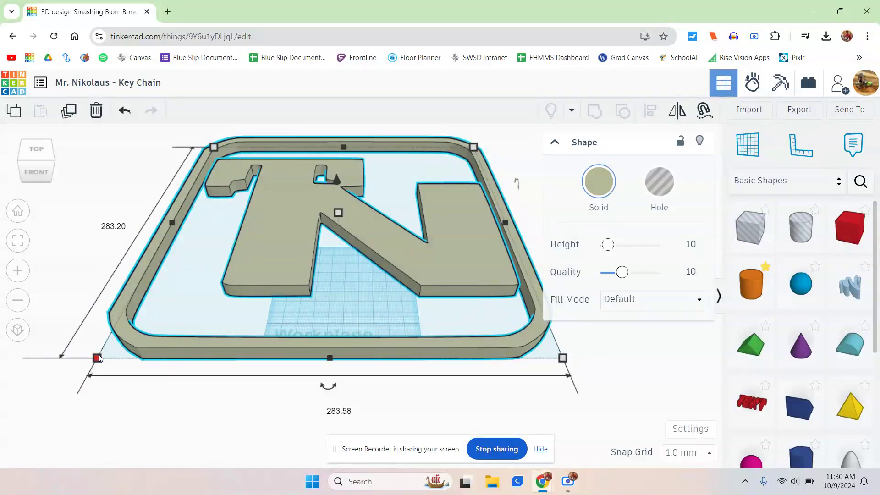
{"action": "left_click_drag", "start_coordinate": [99, 358], "coordinate": [464, 160]}
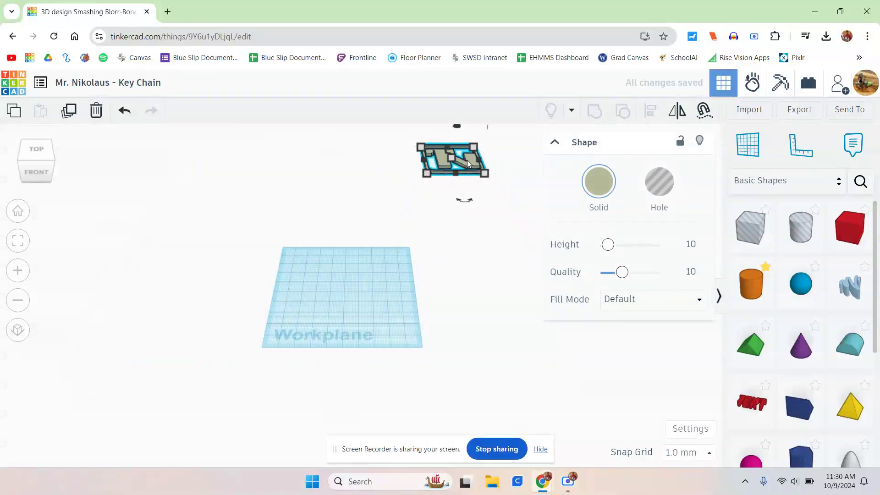
Step: Place the monogram on the workplane at offsets 57.00 and -16.00 mm
{"action": "left_click_drag", "start_coordinate": [469, 163], "coordinate": [367, 298]}
{"action": "right_click_drag", "start_coordinate": [300, 311], "coordinate": [383, 317]}
{"action": "scroll", "coordinate": [383, 316], "scroll_direction": "up", "scroll_amount": 5}
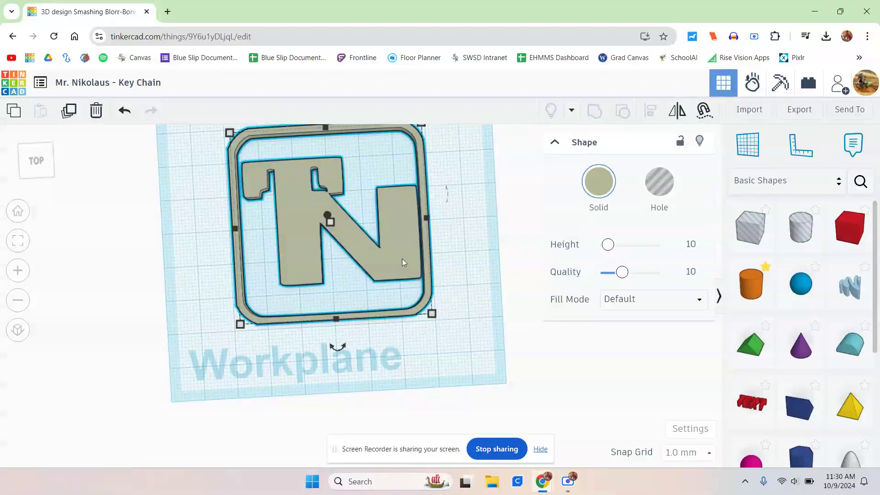
{"action": "scroll", "coordinate": [279, 225], "scroll_direction": "up", "scroll_amount": 3}
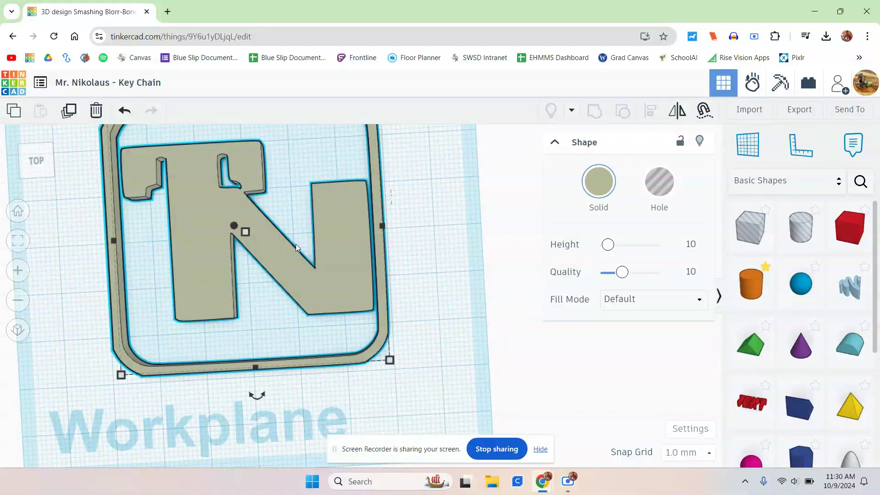
{"action": "scroll", "coordinate": [275, 225], "scroll_direction": "down", "scroll_amount": 3}
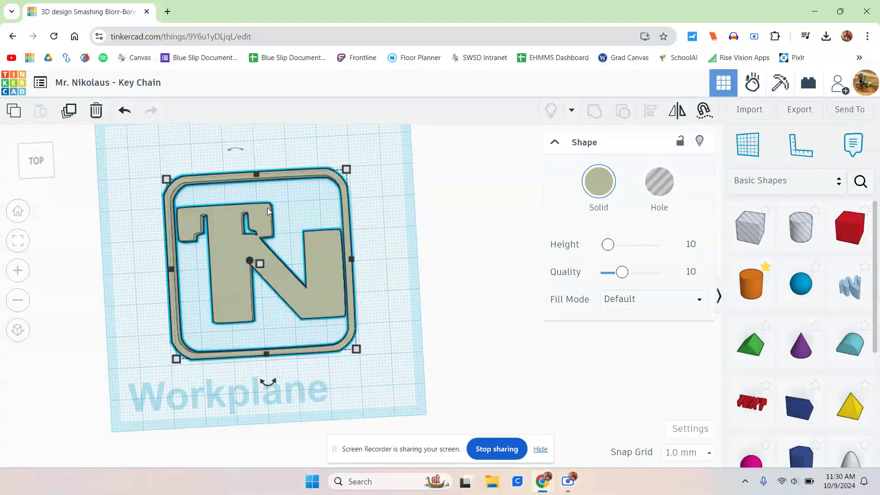
{"action": "left_click_drag", "start_coordinate": [305, 269], "coordinate": [482, 208]}
Step: Add a red box beside the monogram, flattened to 9 mm and stretched to about 68 × 71 mm
{"action": "scroll", "coordinate": [778, 388], "scroll_direction": "down", "scroll_amount": 3}
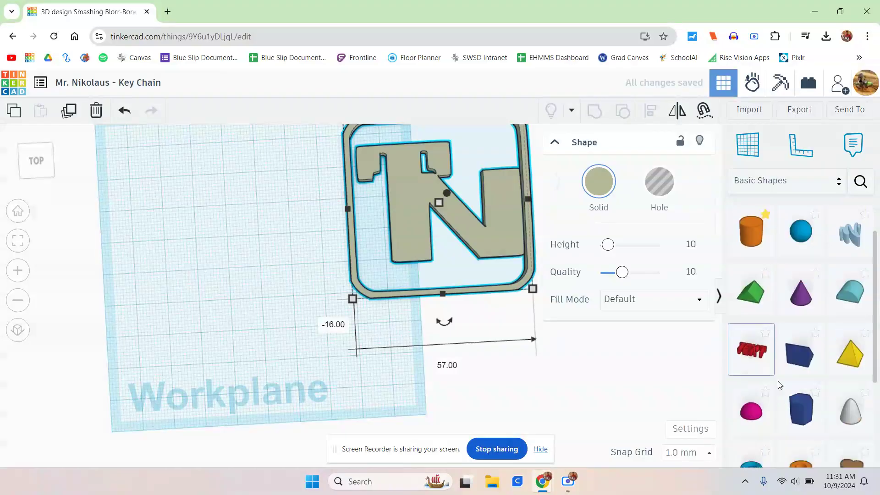
{"action": "scroll", "coordinate": [779, 313], "scroll_direction": "up", "scroll_amount": 3}
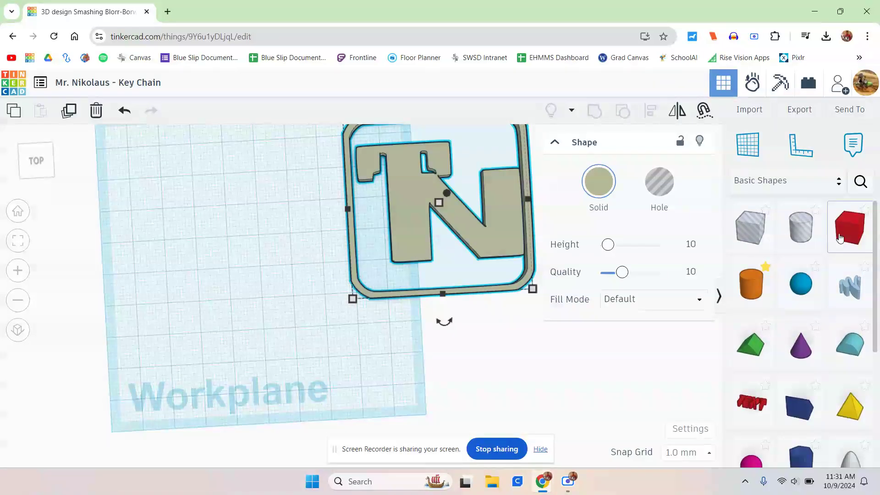
{"action": "left_click_drag", "start_coordinate": [842, 237], "coordinate": [238, 258]}
{"action": "right_click_drag", "start_coordinate": [254, 359], "coordinate": [259, 301]}
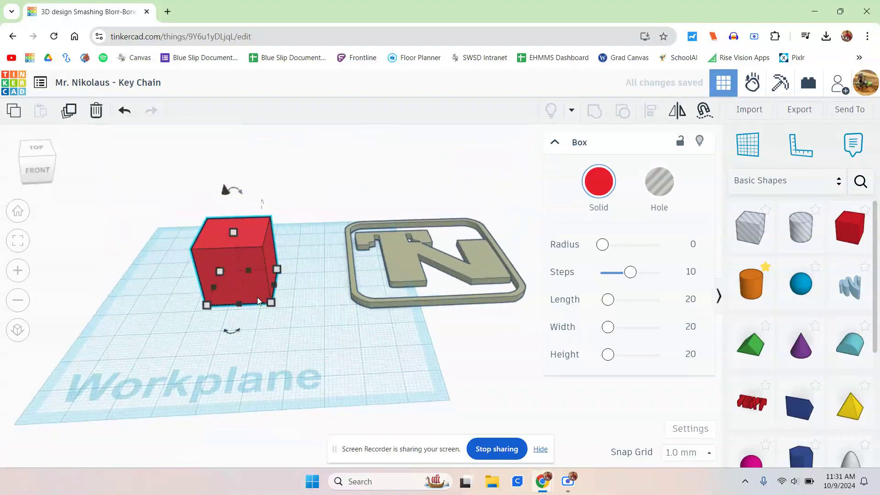
{"action": "left_click_drag", "start_coordinate": [233, 233], "coordinate": [247, 279]}
{"action": "left_click_drag", "start_coordinate": [272, 308], "coordinate": [452, 405]}
{"action": "left_click_drag", "start_coordinate": [362, 320], "coordinate": [346, 309]}
{"action": "left_click_drag", "start_coordinate": [138, 357], "coordinate": [127, 379]}
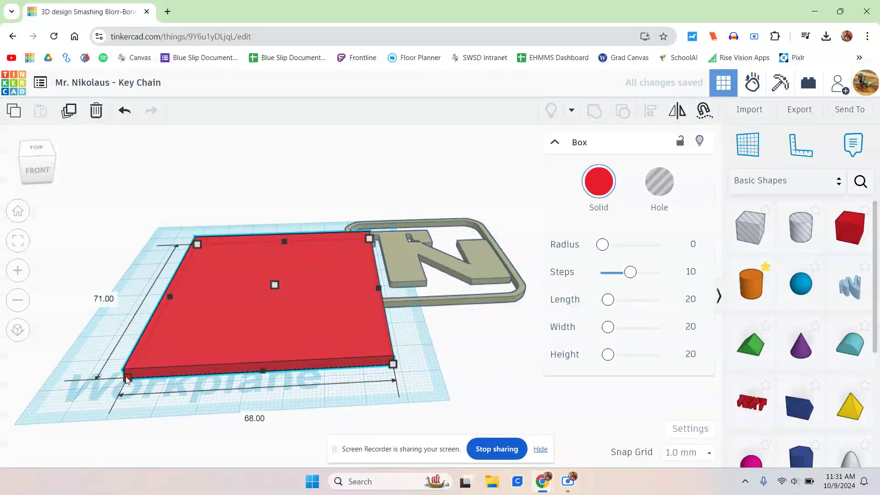
Step: Raise the grey TN monogram frame 3 mm and move it onto the red box
{"action": "left_click", "coordinate": [485, 271]}
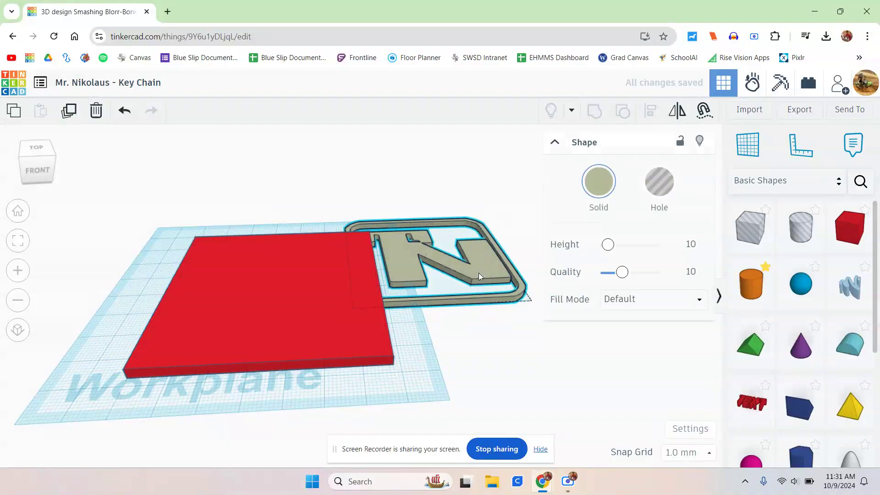
{"action": "left_click_drag", "start_coordinate": [478, 273], "coordinate": [460, 304]}
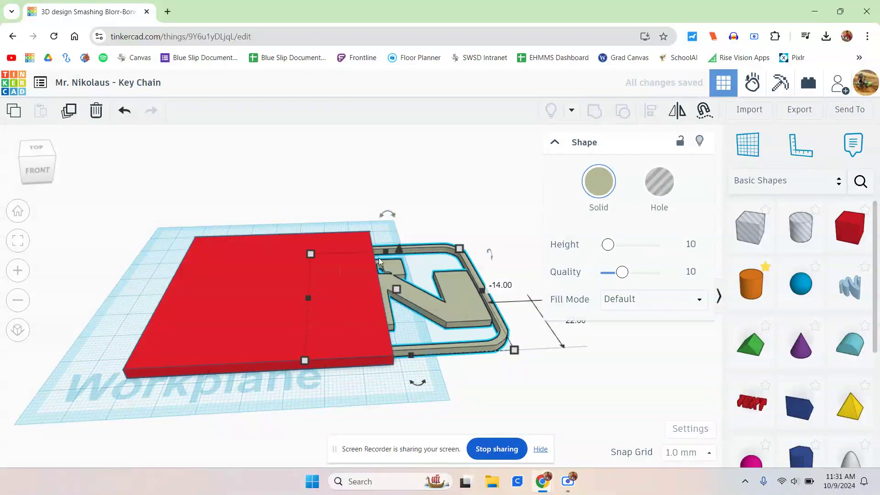
{"action": "mouse_move", "coordinate": [411, 368]}
{"action": "right_mouse_down"}
{"action": "mouse_move", "coordinate": [412, 318]}
{"action": "mouse_move", "coordinate": [412, 358]}
{"action": "right_mouse_up"}
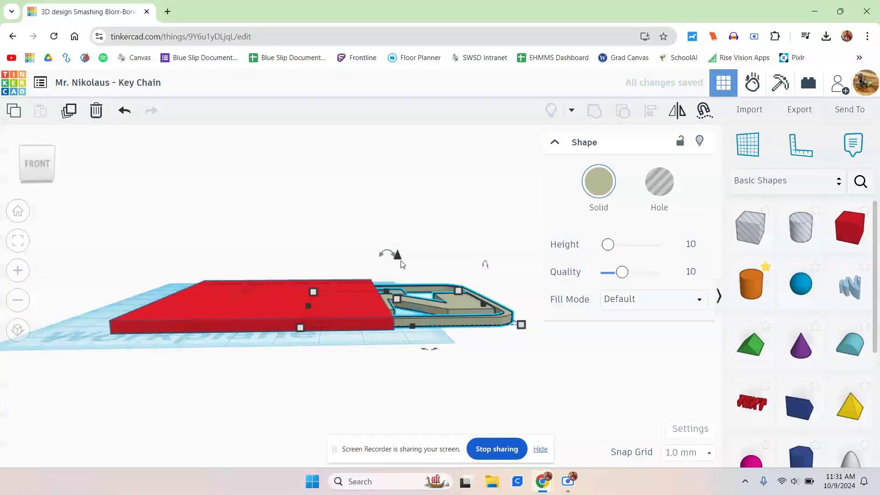
{"action": "left_click_drag", "start_coordinate": [399, 260], "coordinate": [399, 247]}
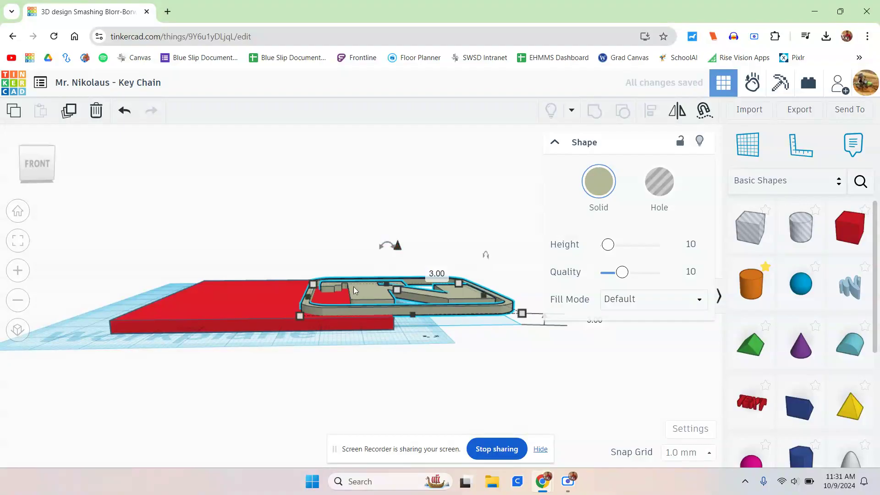
{"action": "right_click_drag", "start_coordinate": [324, 354], "coordinate": [330, 409]}
{"action": "left_click_drag", "start_coordinate": [420, 285], "coordinate": [274, 304]}
Step: Narrow the red base from its right and left sides to fit under the frame
{"action": "left_click", "coordinate": [379, 290]}
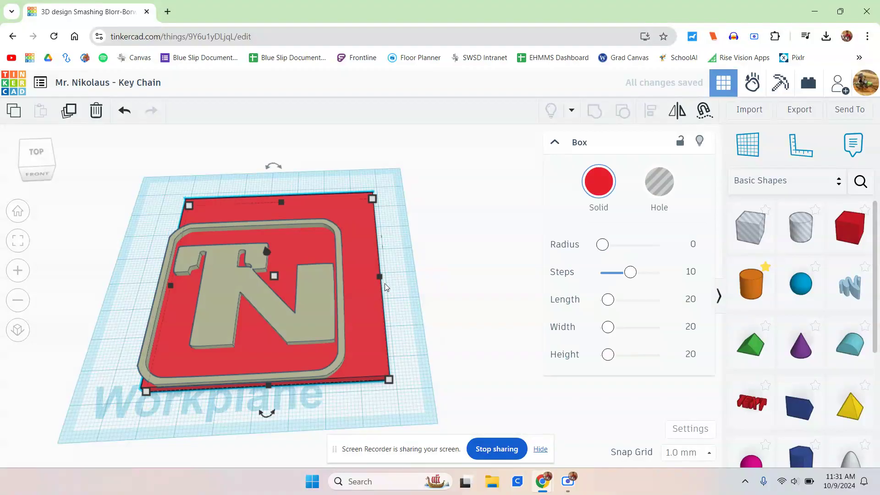
{"action": "left_click_drag", "start_coordinate": [383, 277], "coordinate": [348, 289]}
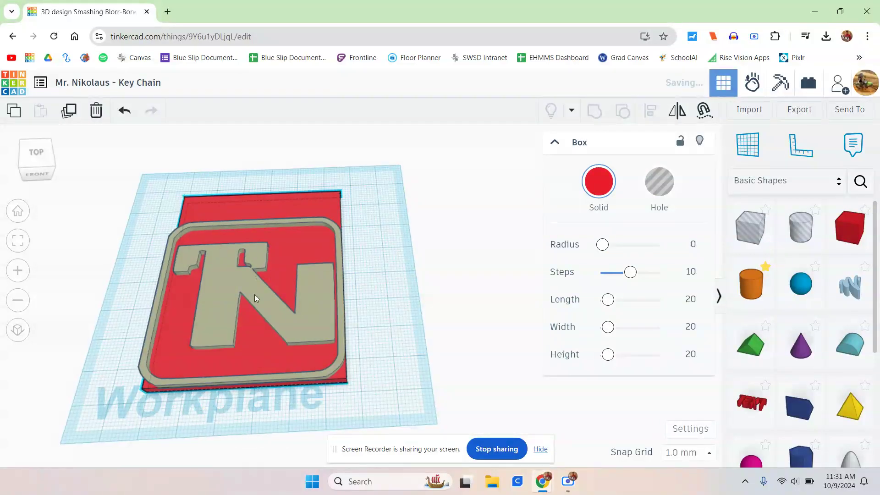
{"action": "right_click_drag", "start_coordinate": [255, 294], "coordinate": [365, 216]}
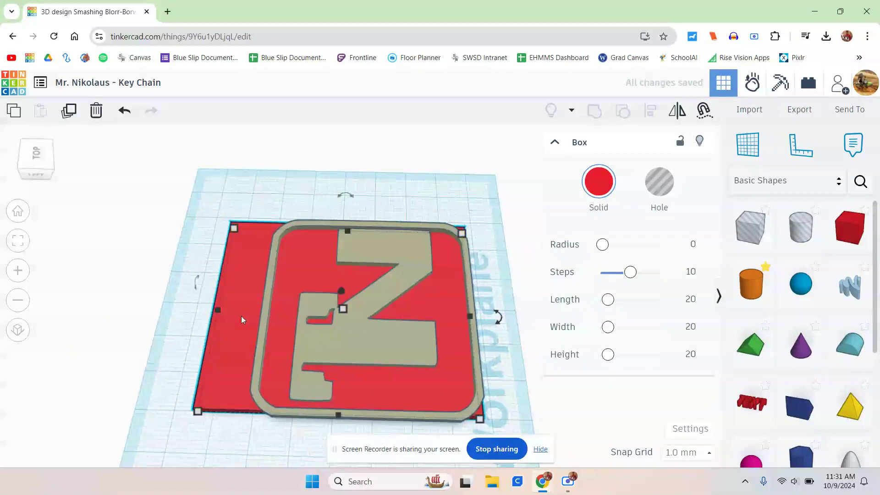
{"action": "left_click_drag", "start_coordinate": [218, 310], "coordinate": [262, 314]}
Step: Widen the base slightly to 58 and orbit around to check the fit
{"action": "right_click_drag", "start_coordinate": [222, 368], "coordinate": [337, 368]}
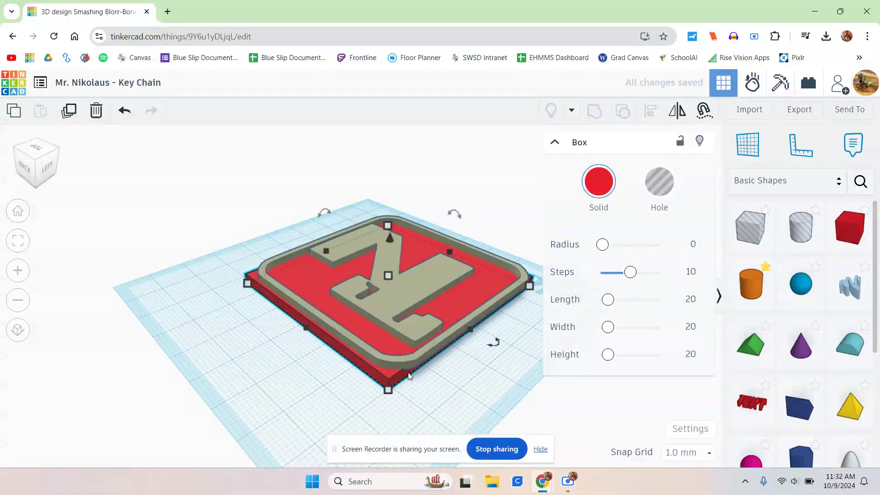
{"action": "right_click_drag", "start_coordinate": [345, 393], "coordinate": [395, 403]}
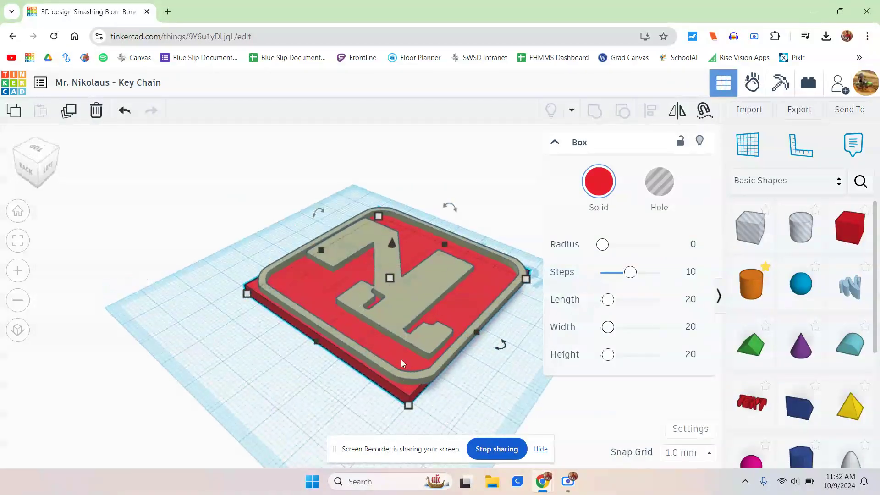
{"action": "left_click_drag", "start_coordinate": [475, 332], "coordinate": [484, 340]}
{"action": "right_click_drag", "start_coordinate": [347, 380], "coordinate": [136, 385]}
{"action": "right_click_drag", "start_coordinate": [515, 307], "coordinate": [370, 331]}
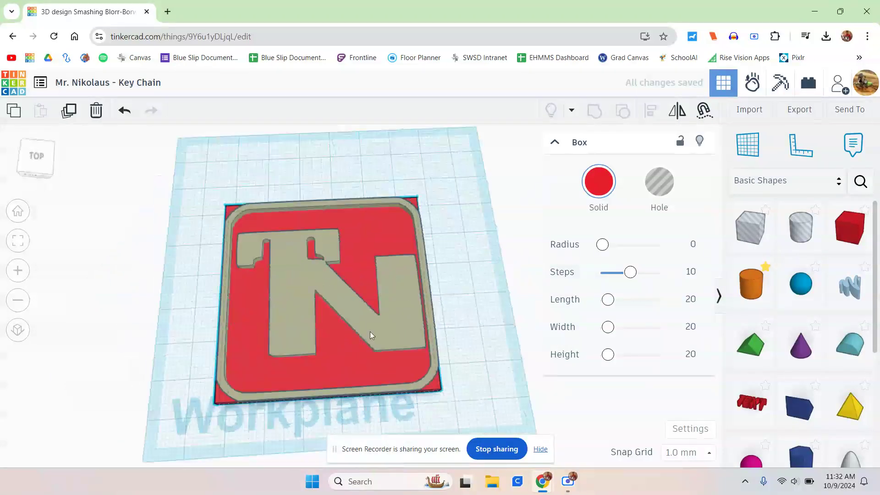
{"action": "right_click_drag", "start_coordinate": [239, 304], "coordinate": [347, 297]}
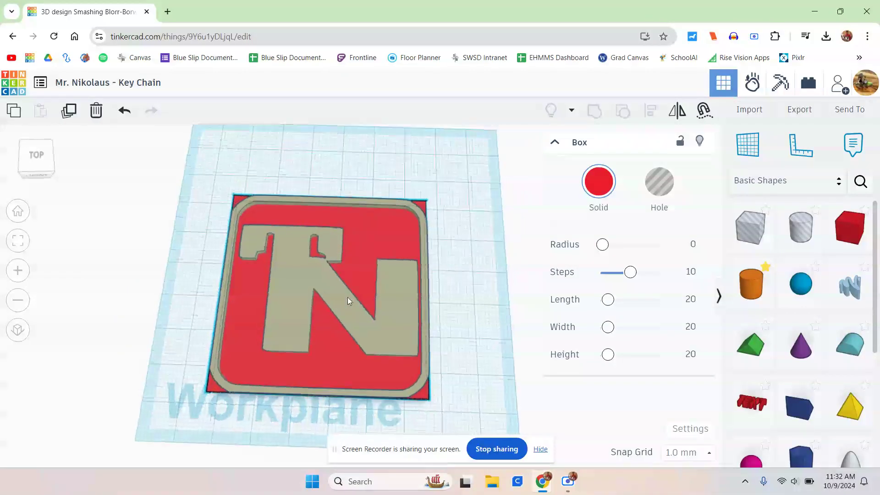
{"action": "scroll", "coordinate": [304, 205], "scroll_direction": "up", "scroll_amount": 4}
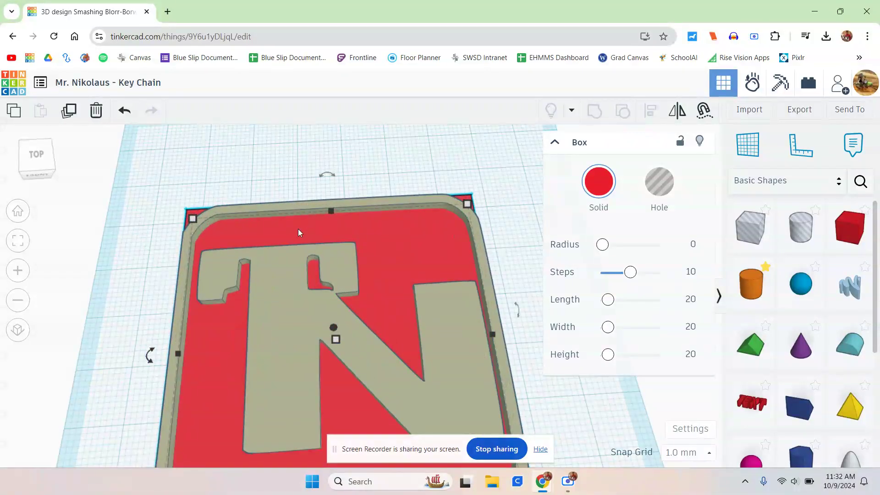
{"action": "scroll", "coordinate": [304, 268], "scroll_direction": "down", "scroll_amount": 4}
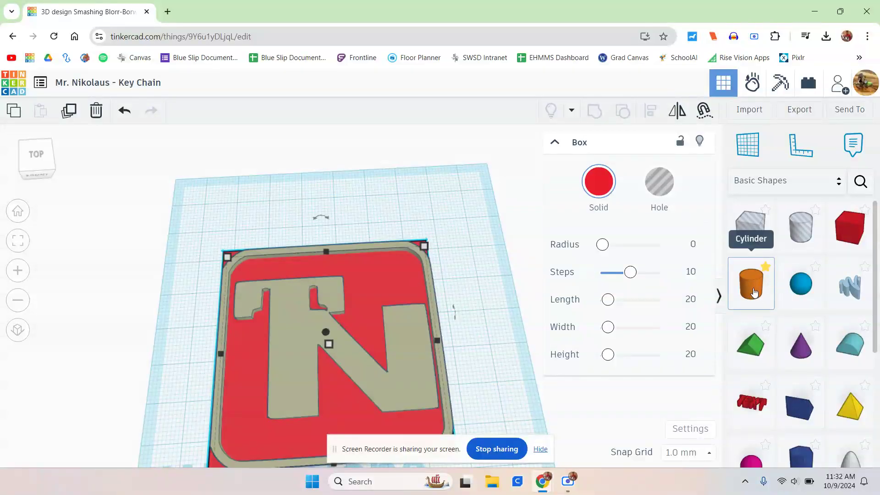
Step: Add a 64-sided hole cylinder and place it over the keychain's top edge
{"action": "left_click_drag", "start_coordinate": [704, 270], "coordinate": [136, 222]}
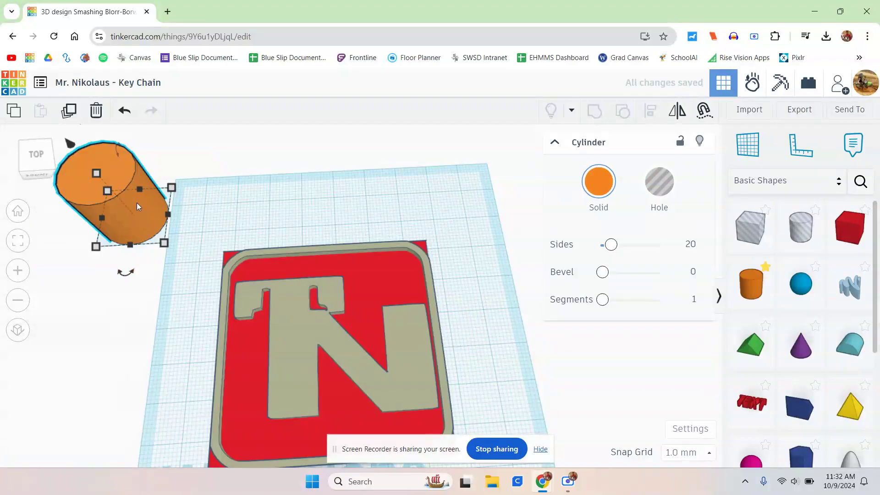
{"action": "left_click", "coordinate": [667, 195]}
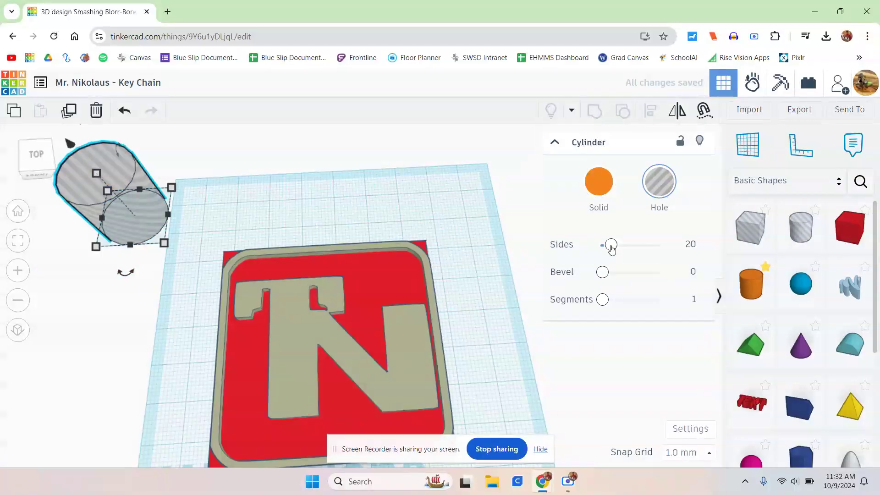
{"action": "left_click_drag", "start_coordinate": [611, 245], "coordinate": [661, 244]}
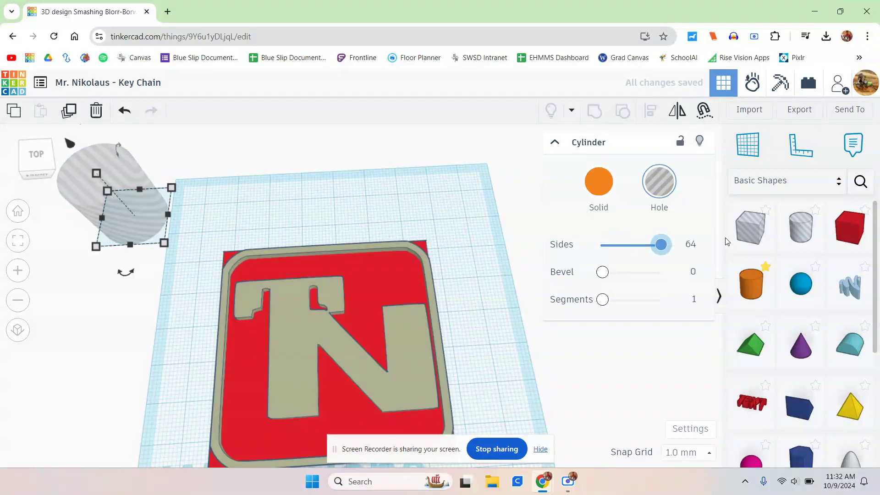
{"action": "left_click_drag", "start_coordinate": [133, 216], "coordinate": [323, 283]}
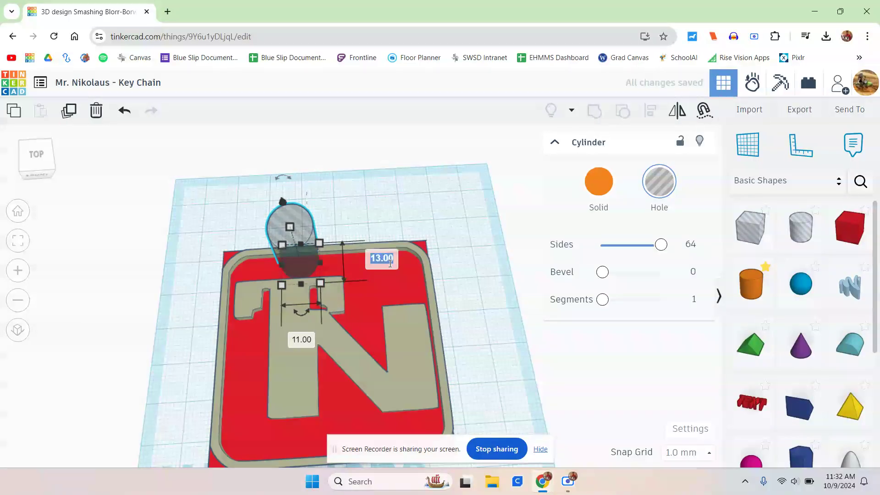
{"action": "left_click", "coordinate": [391, 260]}
Step: Resize the hole cylinder to 11 × 11 mm and move it to the top-right corner
{"action": "type", "text": "11"}
{"action": "key", "text": "Return"}
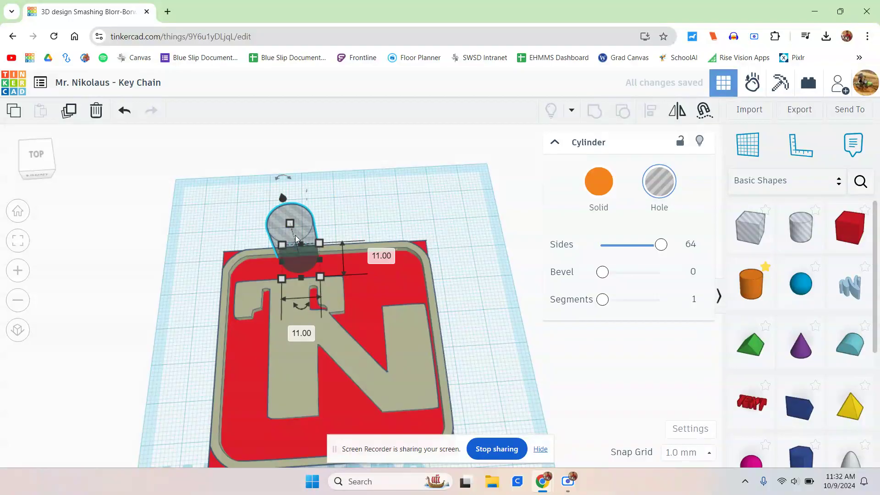
{"action": "left_click_drag", "start_coordinate": [295, 235], "coordinate": [412, 252]}
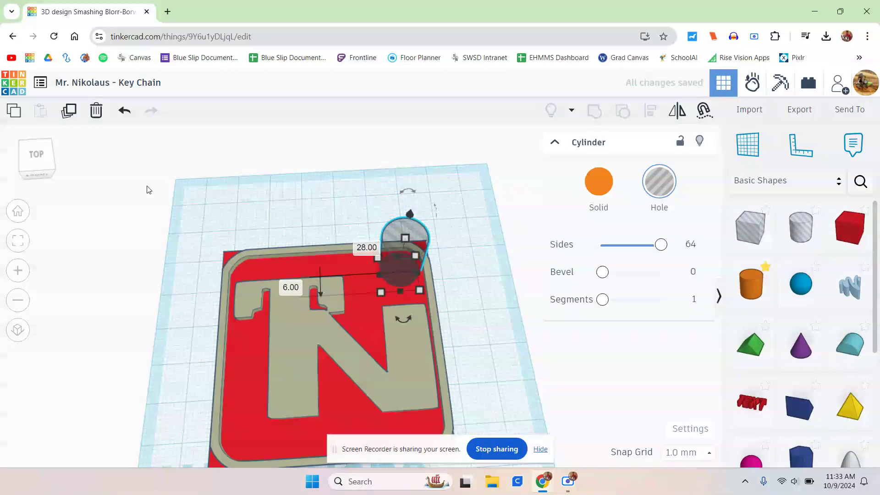
Step: Group the base, TN monogram and corner cylinder hole, then switch to Multicolor to keep red and grey
{"action": "left_click_drag", "start_coordinate": [223, 271], "coordinate": [508, 330]}
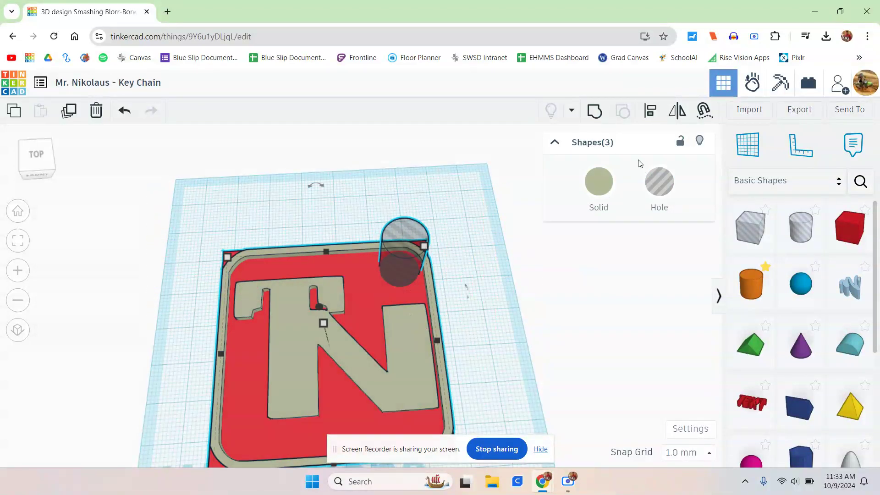
{"action": "left_click", "coordinate": [593, 112]}
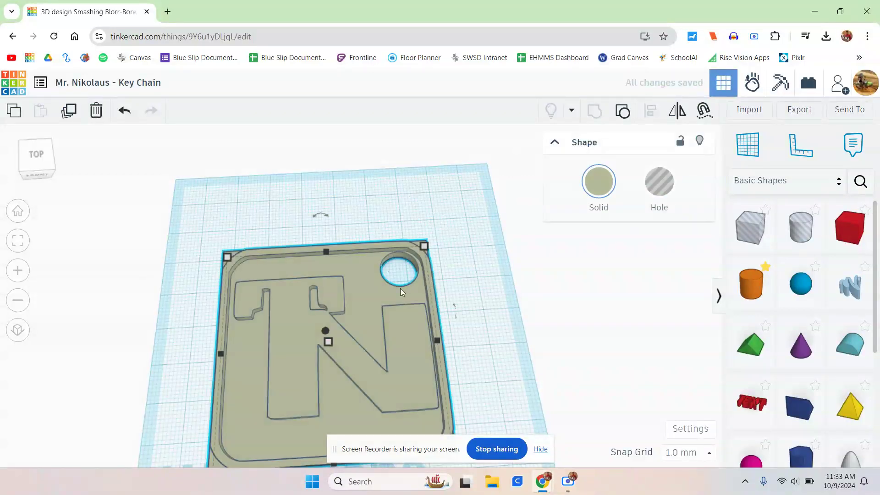
{"action": "left_click", "coordinate": [604, 180]}
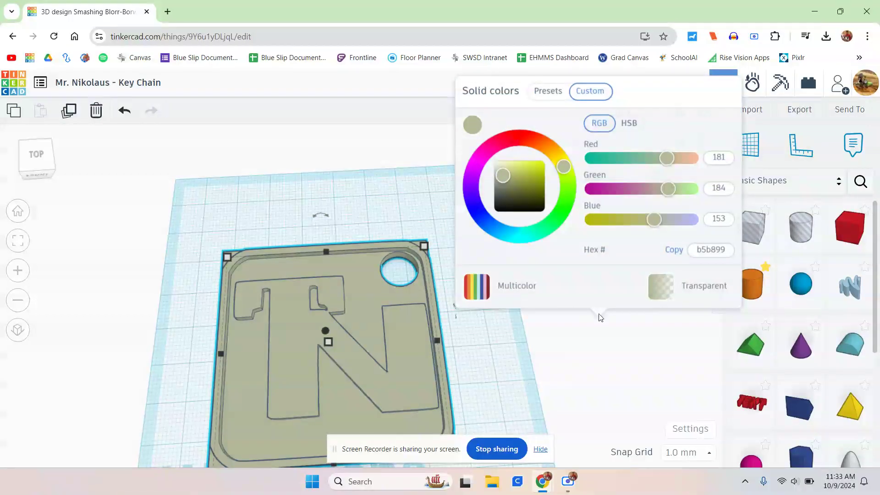
{"action": "left_click", "coordinate": [486, 299]}
{"action": "left_click", "coordinate": [212, 331]}
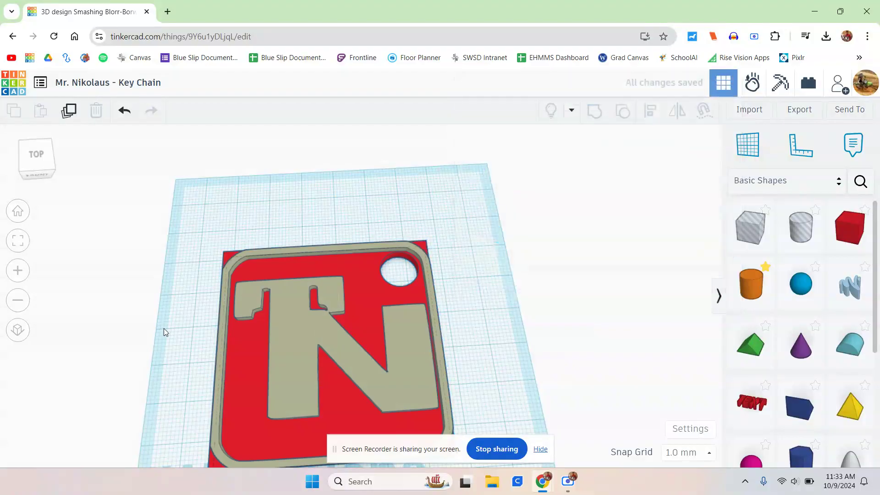
{"action": "scroll", "coordinate": [164, 328], "scroll_direction": "down", "scroll_amount": 3}
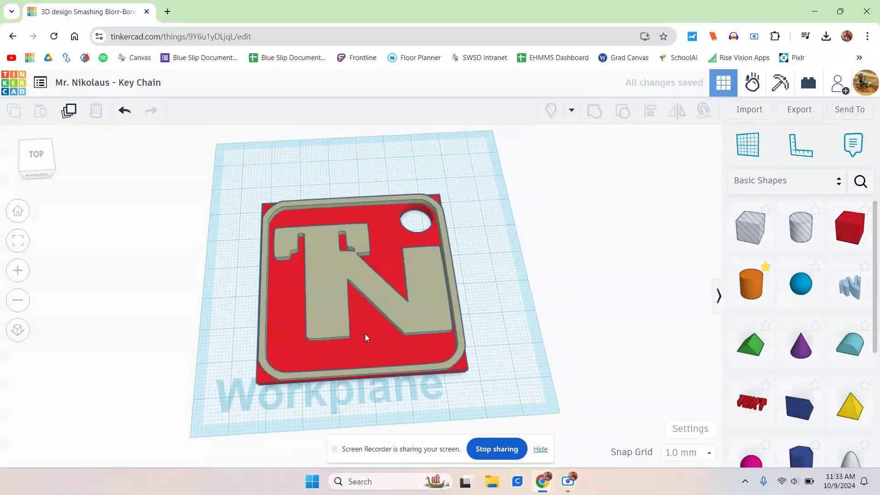
{"action": "mouse_move", "coordinate": [468, 289]}
{"action": "right_mouse_down"}
{"action": "mouse_move", "coordinate": [406, 316]}
{"action": "mouse_move", "coordinate": [328, 316]}
{"action": "mouse_move", "coordinate": [295, 273]}
{"action": "mouse_move", "coordinate": [296, 255]}
{"action": "mouse_move", "coordinate": [310, 245]}
{"action": "mouse_move", "coordinate": [397, 237]}
{"action": "mouse_move", "coordinate": [463, 257]}
{"action": "mouse_move", "coordinate": [464, 295]}
{"action": "right_mouse_up"}
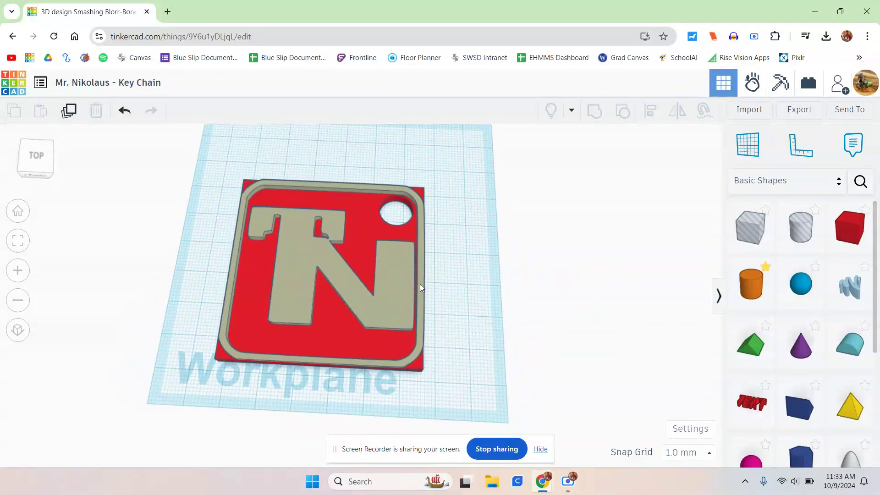
{"action": "right_click_drag", "start_coordinate": [194, 324], "coordinate": [263, 295]}
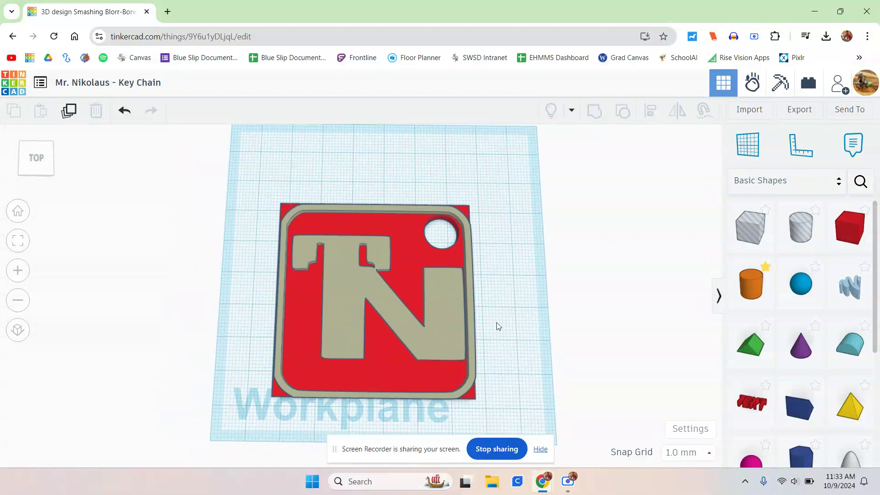
{"action": "mouse_move", "coordinate": [556, 344]}
{"action": "right_mouse_down"}
{"action": "mouse_move", "coordinate": [467, 271]}
{"action": "mouse_move", "coordinate": [403, 246]}
{"action": "mouse_move", "coordinate": [285, 252]}
{"action": "mouse_move", "coordinate": [290, 307]}
{"action": "mouse_move", "coordinate": [451, 348]}
{"action": "mouse_move", "coordinate": [563, 346]}
{"action": "right_mouse_up"}
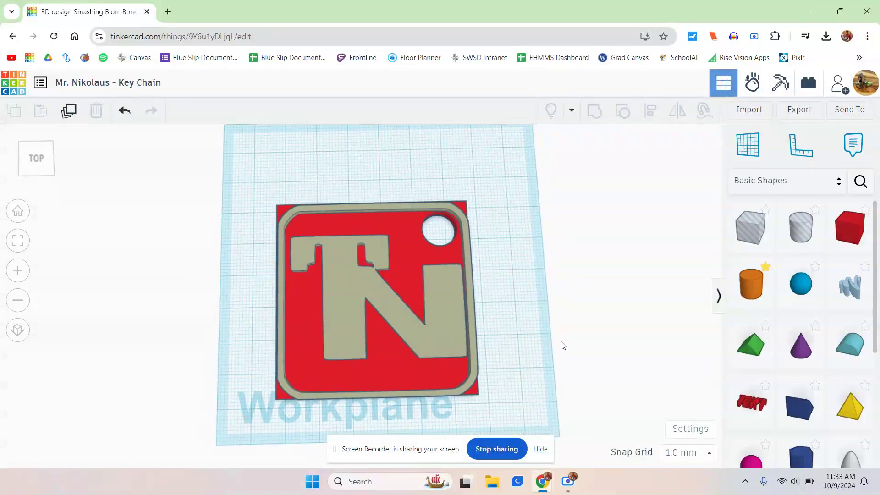